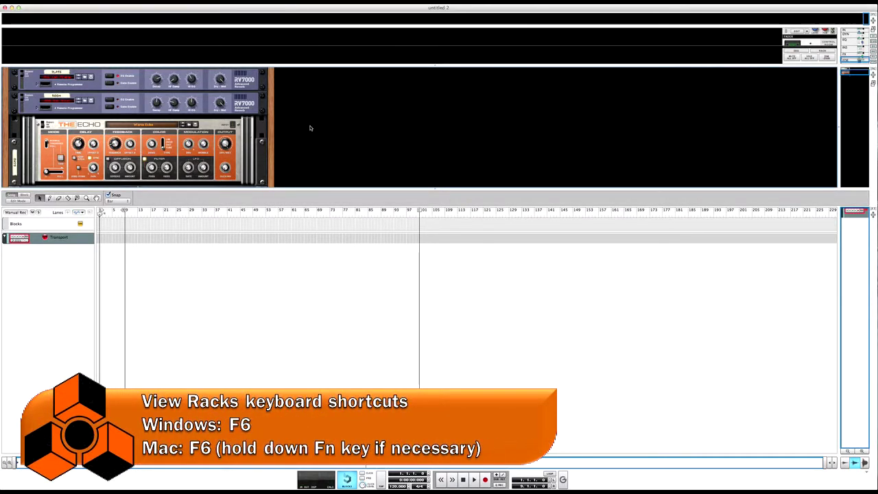
Step: Add a Mix Channel in a second rack column at full rack height and unfold its empty insert-effects section
key("F6")
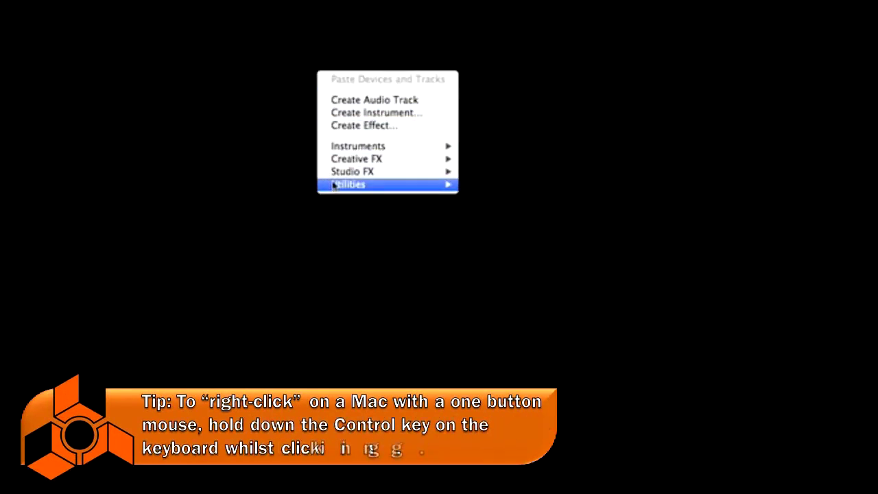
mouse_move(343, 185)
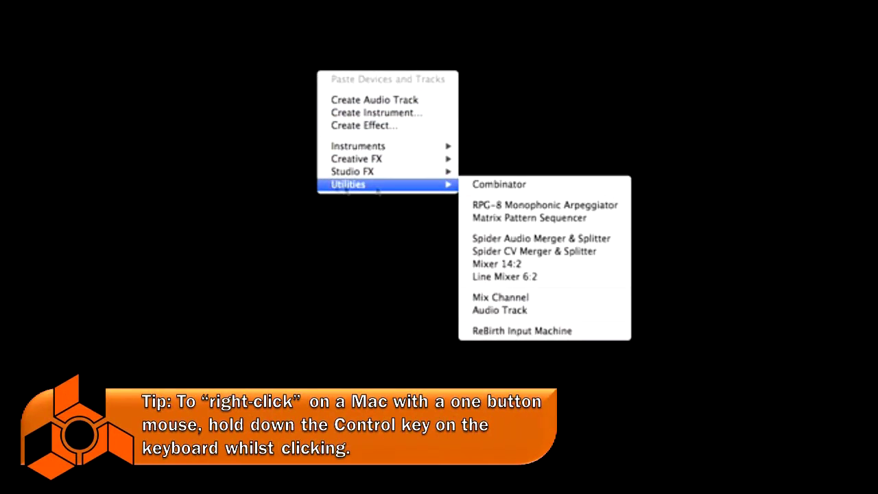
left_click(505, 297)
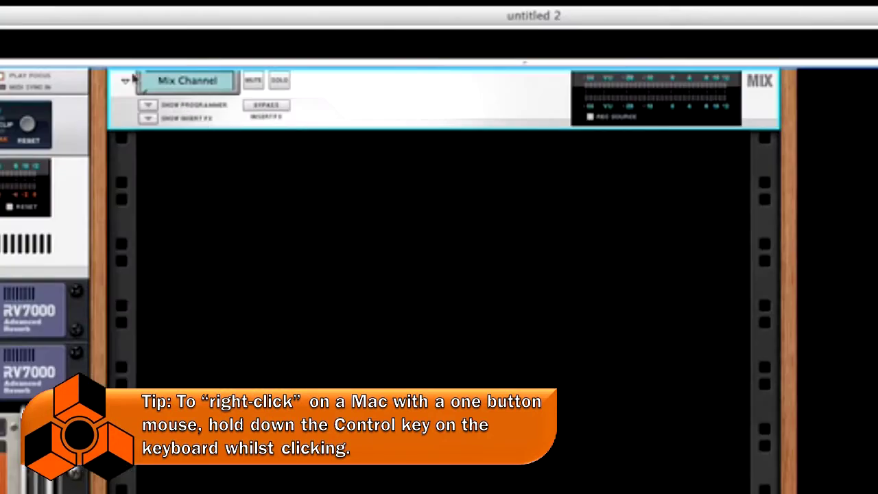
left_click(124, 81)
left_click(125, 81)
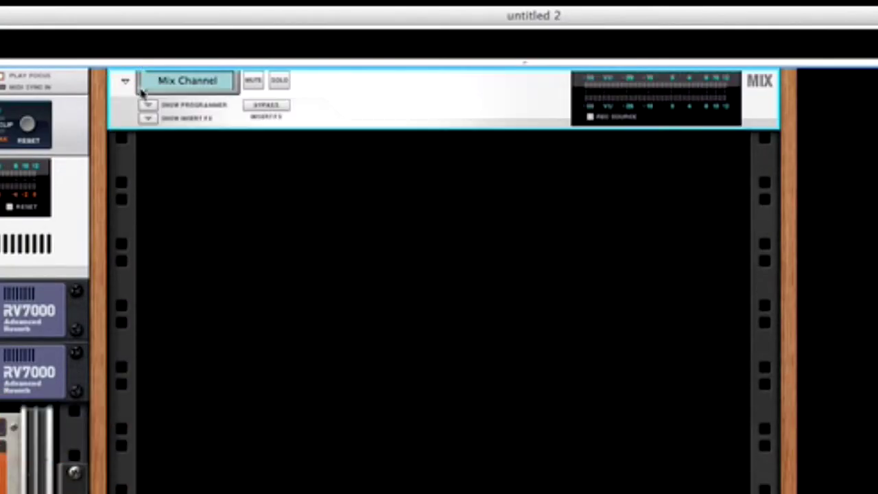
left_click(148, 119)
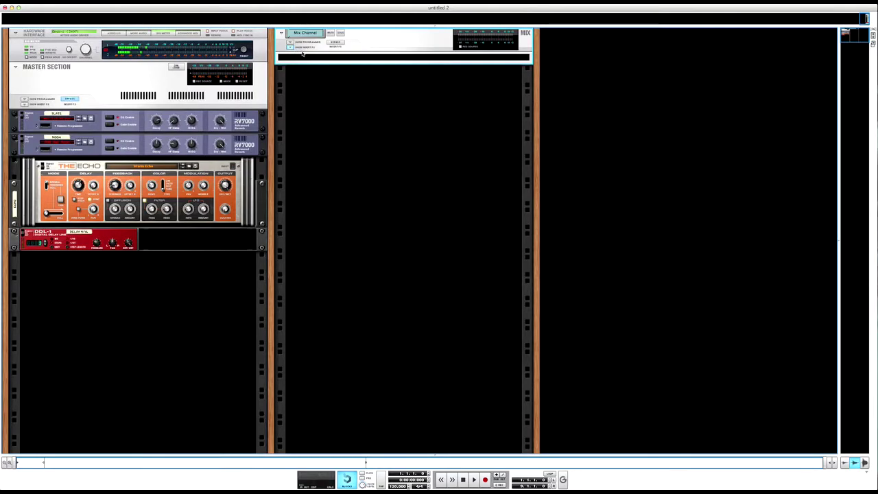
Step: Flip the rack to its rear panels, showing the Mix Channel already routed to the Master Section
key("Tab")
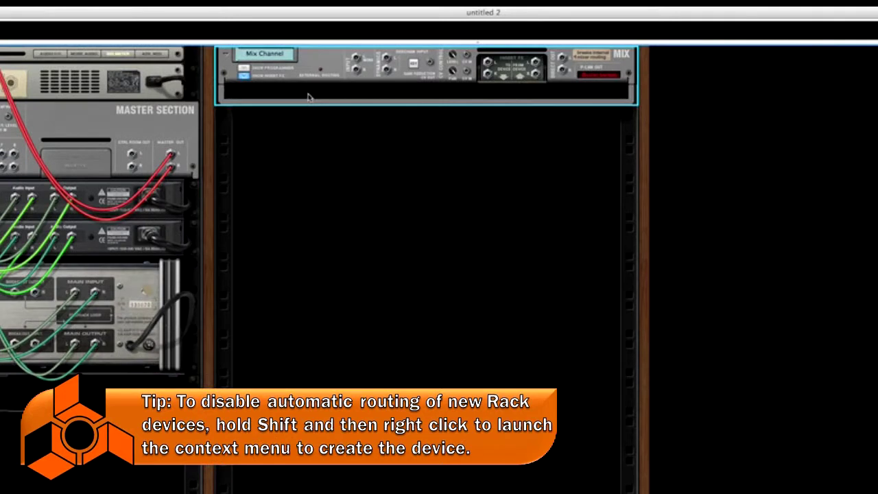
Step: Add SubTractor 1, cable its Main Out into Mix Channel Input L, and create its sequencer track
right_click(308, 98)
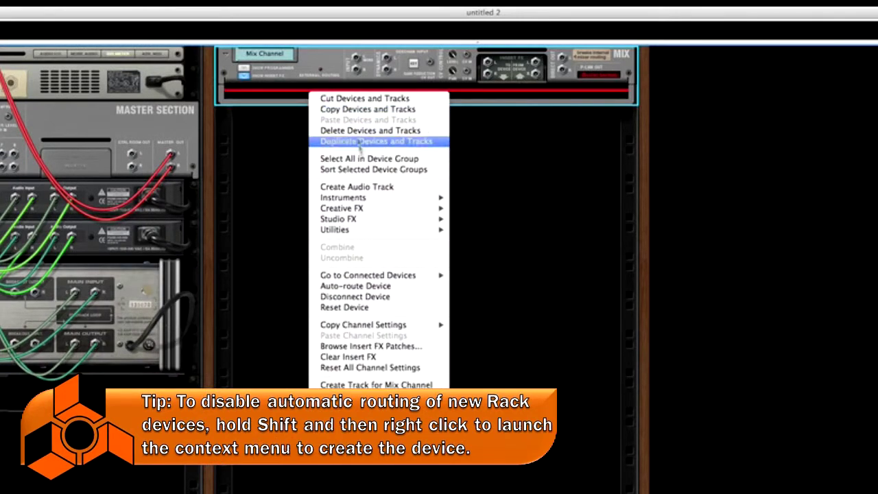
mouse_move(379, 197)
left_click(484, 254)
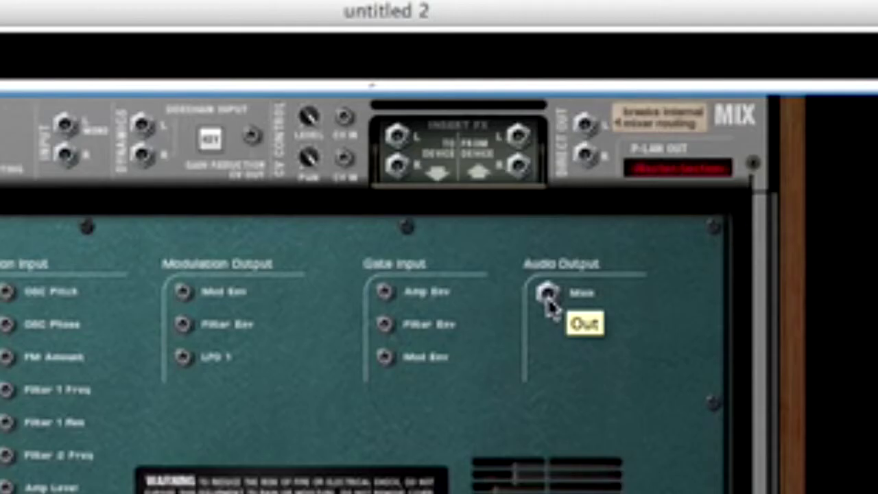
left_click_drag(650, 213, 319, 98)
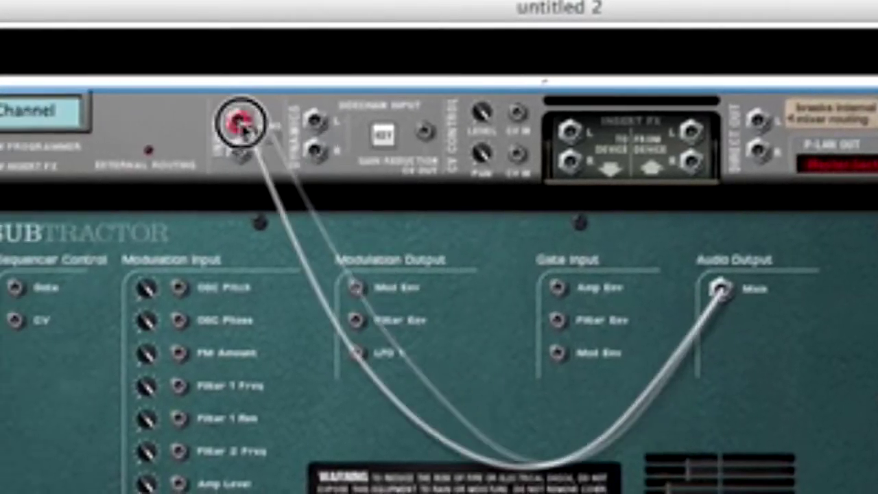
left_click_drag(238, 123, 239, 124)
right_click(319, 397)
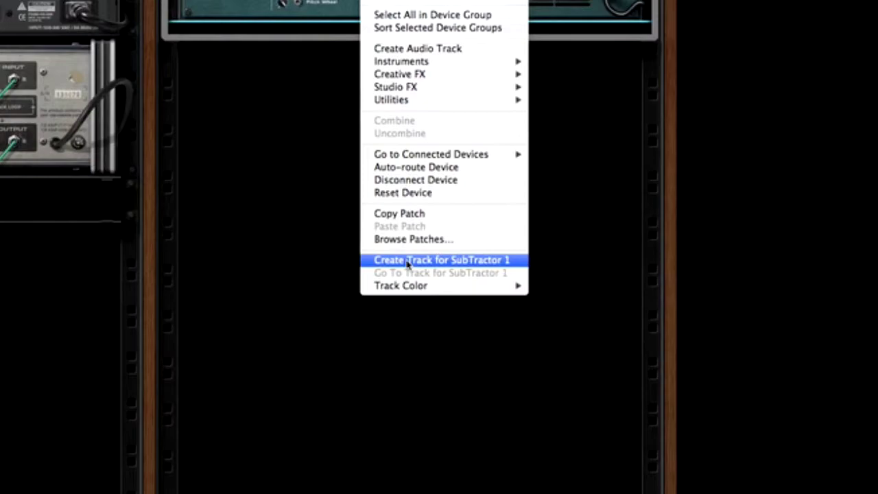
left_click(407, 263)
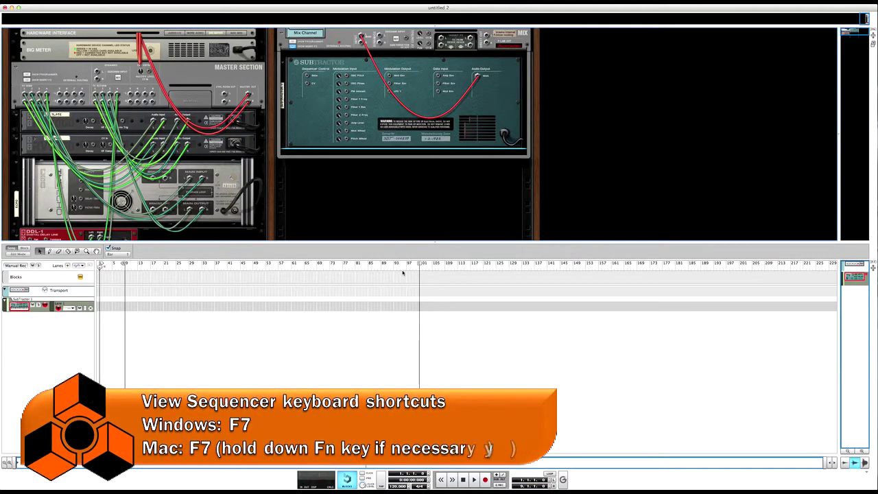
Step: Flip the rack to the front, load SubTractor's next patch, and bring up the On-screen Piano Keys
key("Tab")
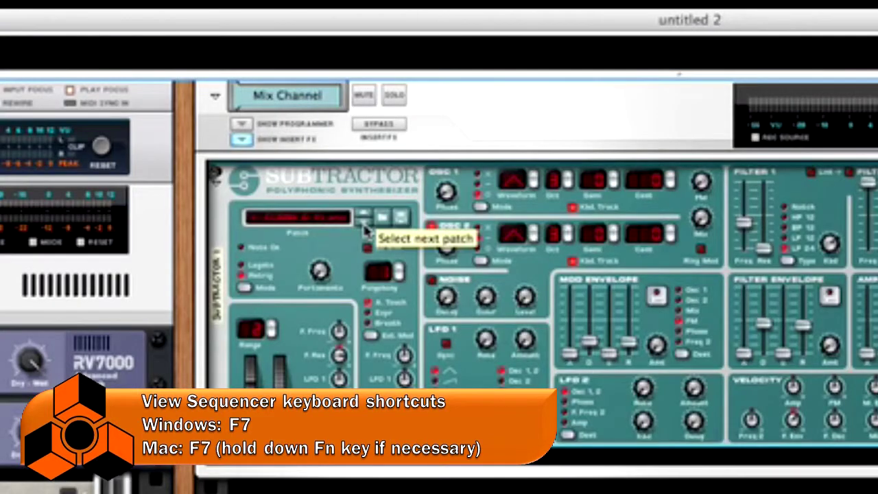
left_click(365, 230)
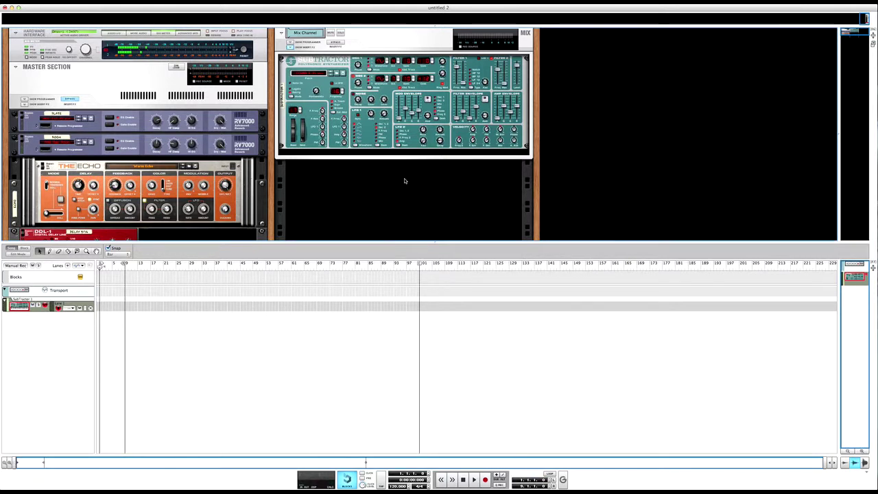
key("F4")
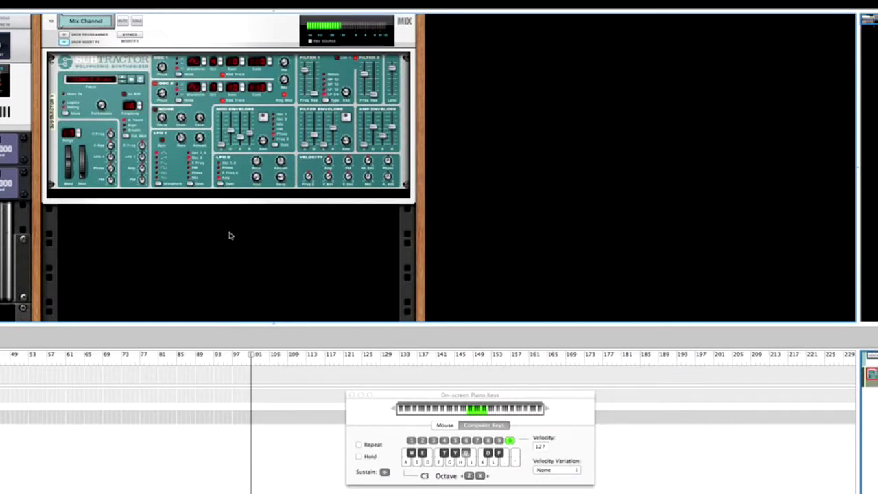
Step: Audition the new SubTractor patch by playing notes on computer keys D, F, G, H, J and K
key("f")
key("h")
key("g")
key("j")
key("d")
key("j")
key("f")
key("h")
key("g")
key("h")
key("f")
key("j")
key("d")
key("k")
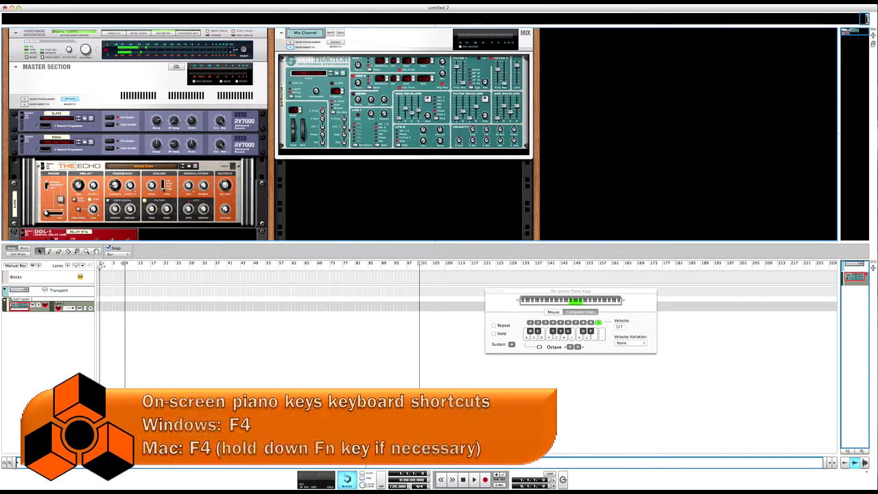
Step: Add an RPG-8 Monophonic Arpeggiator under SubTractor and create its Arp 1 sequencer track
key("F7")
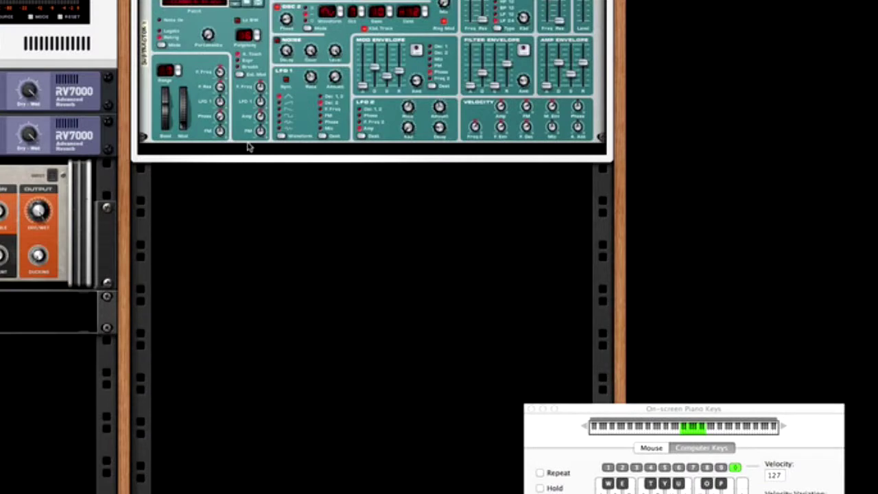
right_click(249, 146)
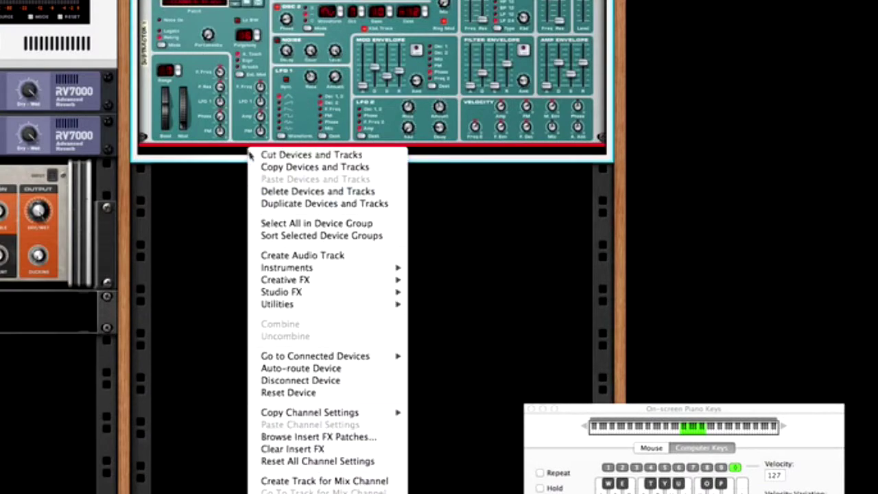
mouse_move(299, 308)
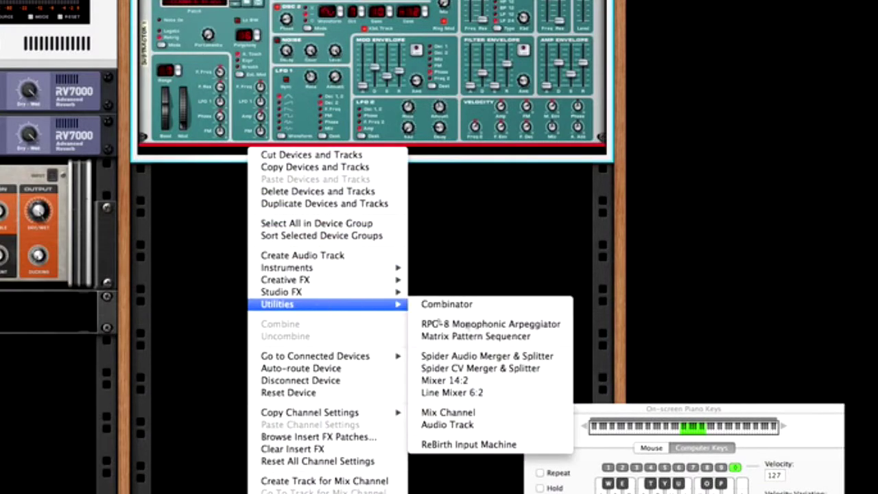
left_click(501, 325)
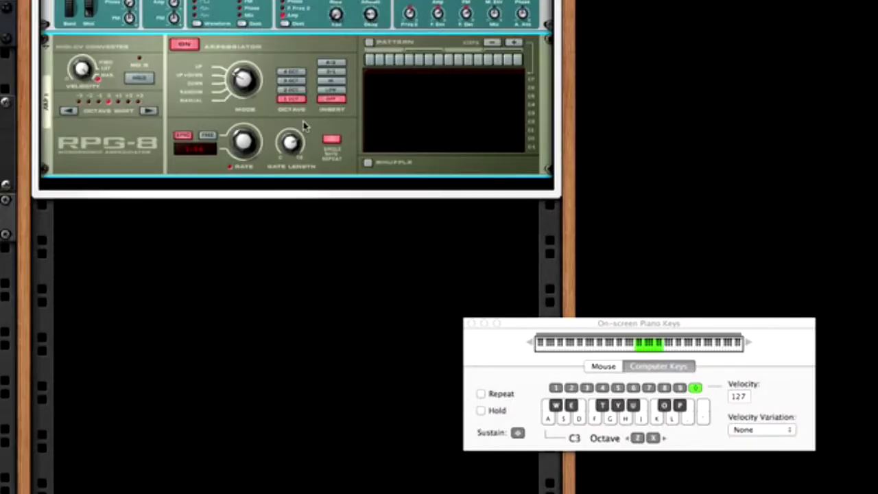
right_click(306, 126)
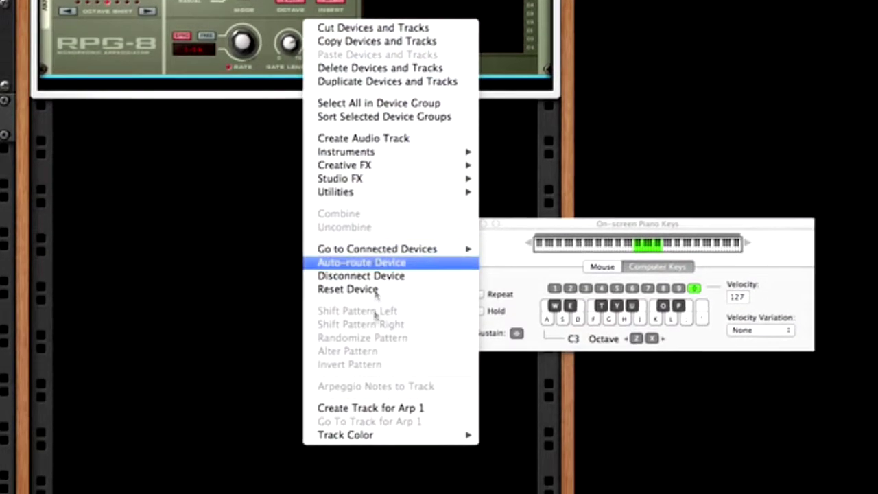
left_click(379, 339)
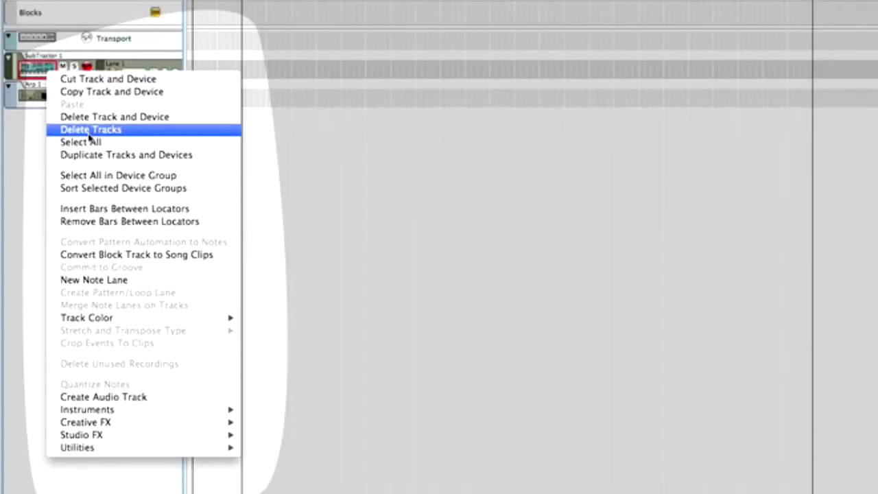
Step: Delete the SubTractor sequencer track while keeping its device, and shift the recorded notes in the piano roll
left_click(89, 129)
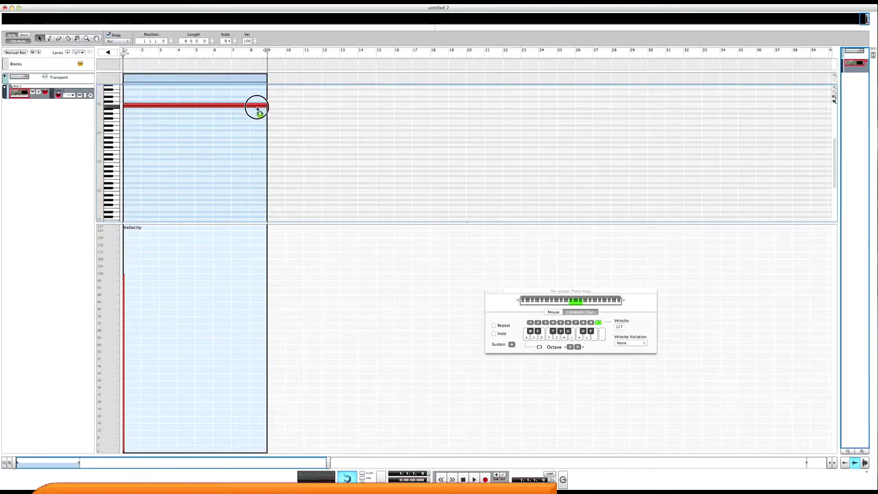
left_click_drag(257, 107, 254, 131)
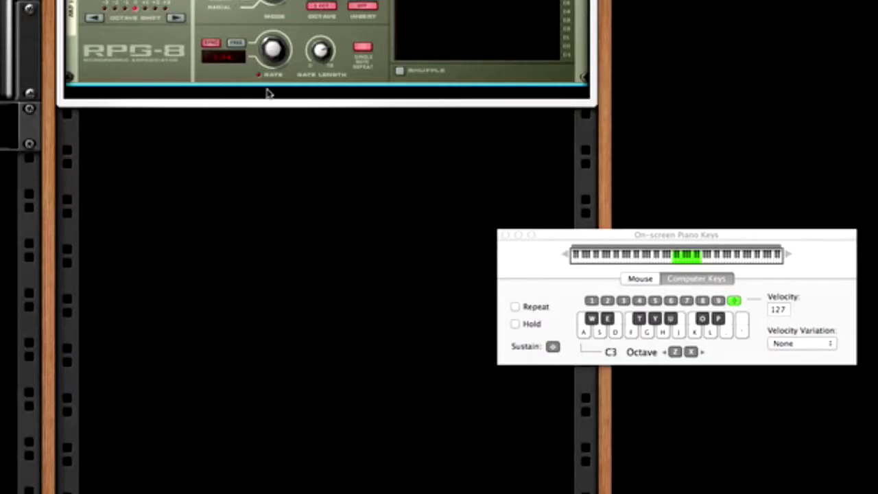
Step: Add a Scream 4 Distortion below the RPG-8 arpeggiator
right_click(267, 98)
mouse_move(354, 243)
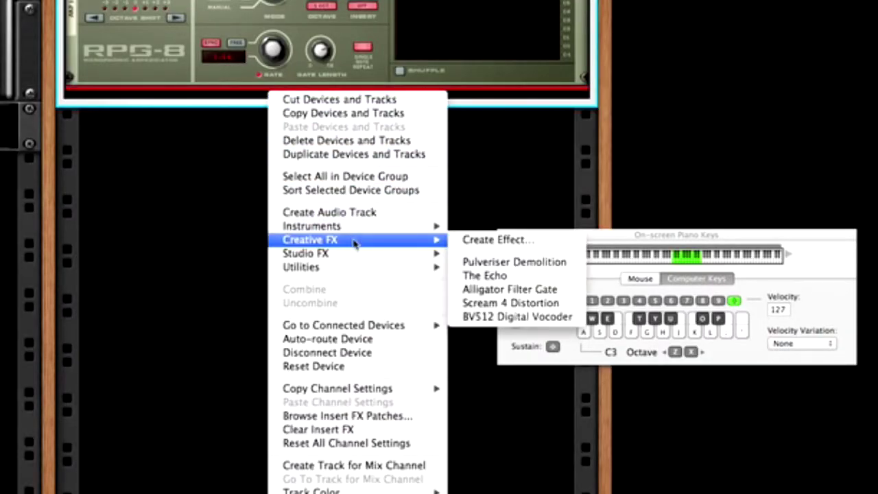
left_click(484, 304)
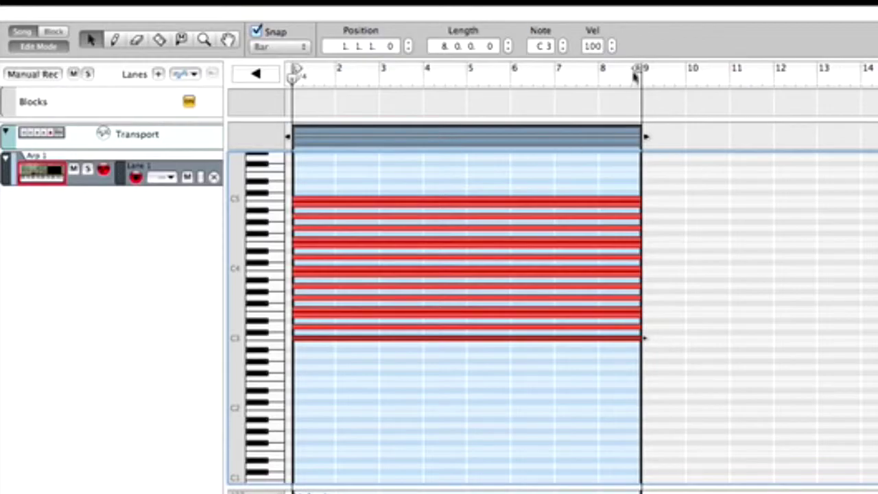
Step: Loop playback from bar 8 and raise Scream 4's damage amount to 102
mouse_move(634, 74)
left_mouse_down()
mouse_move(560, 62)
mouse_move(638, 67)
left_mouse_up()
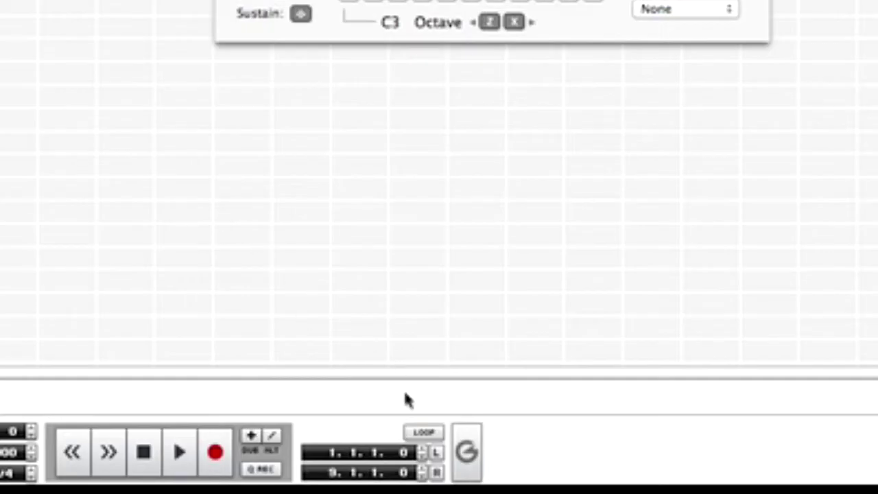
left_click(422, 434)
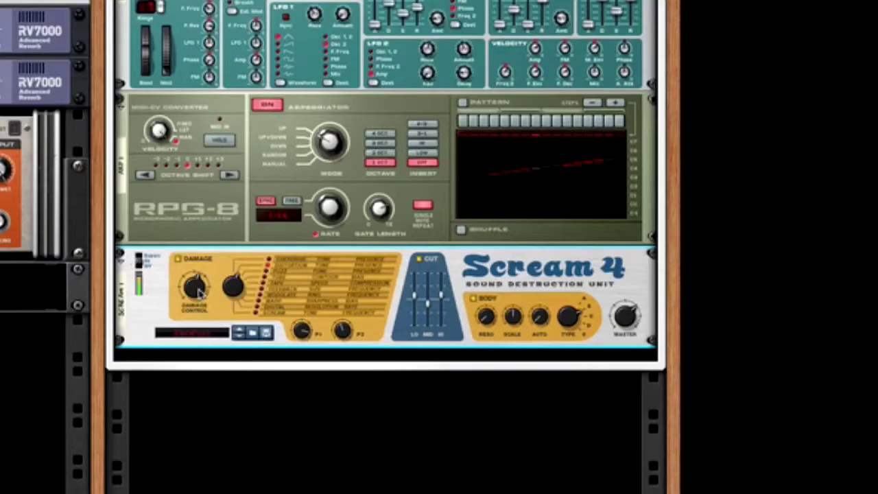
left_click_drag(197, 288, 198, 281)
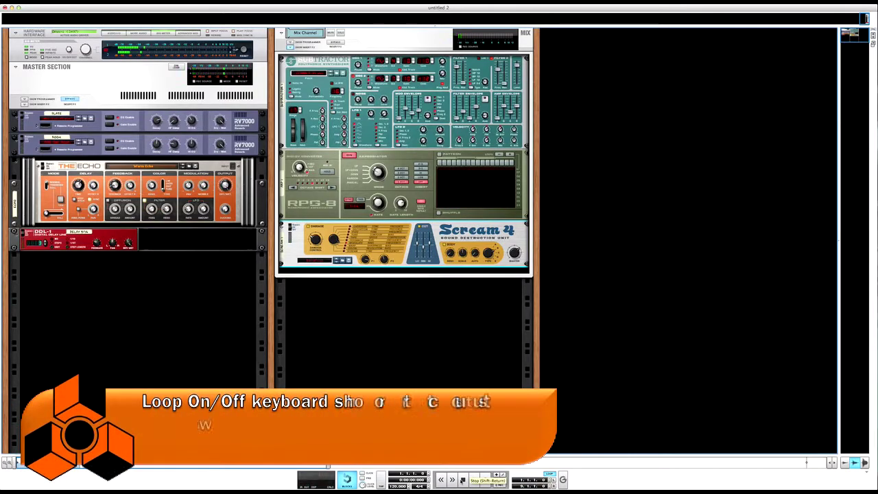
Step: Add a Matrix Pattern Sequencer below Scream 4 and cable its Curve CV into Damage Control CV
key("Tab")
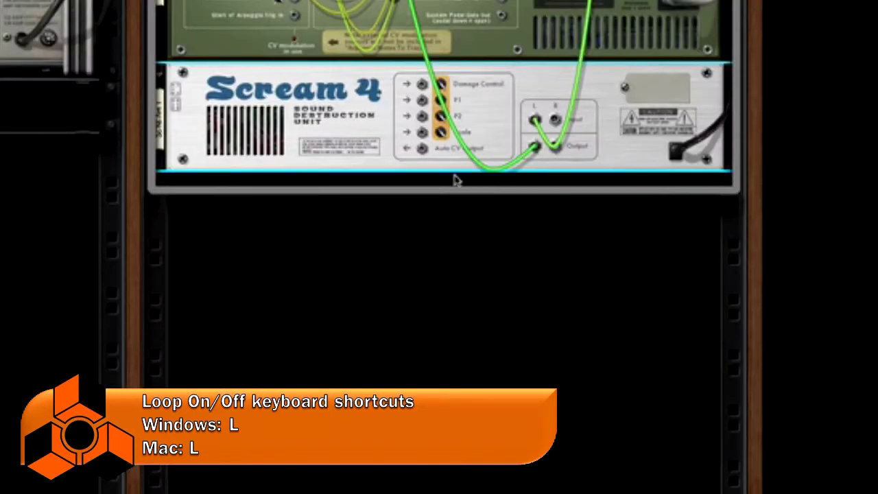
right_click(412, 185)
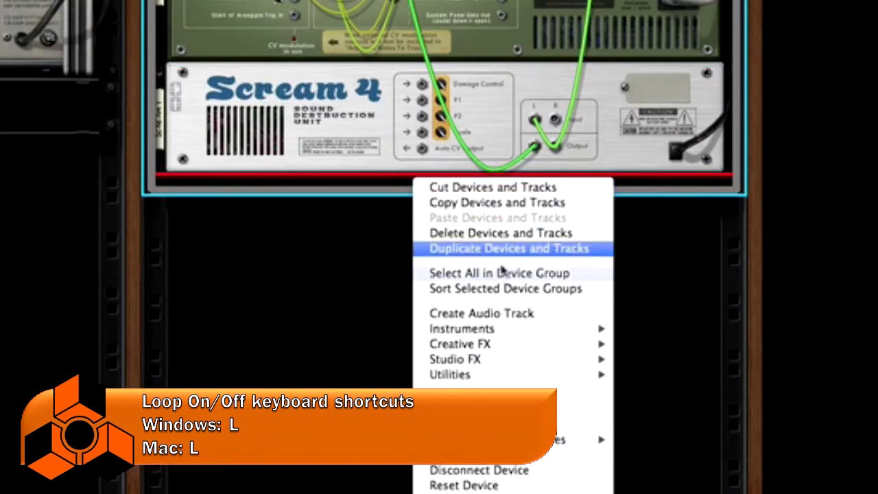
mouse_move(510, 375)
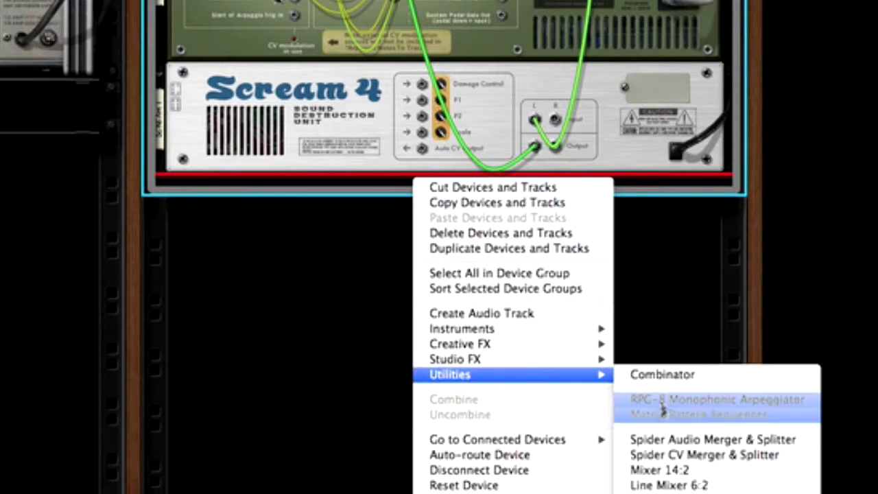
left_click(768, 415)
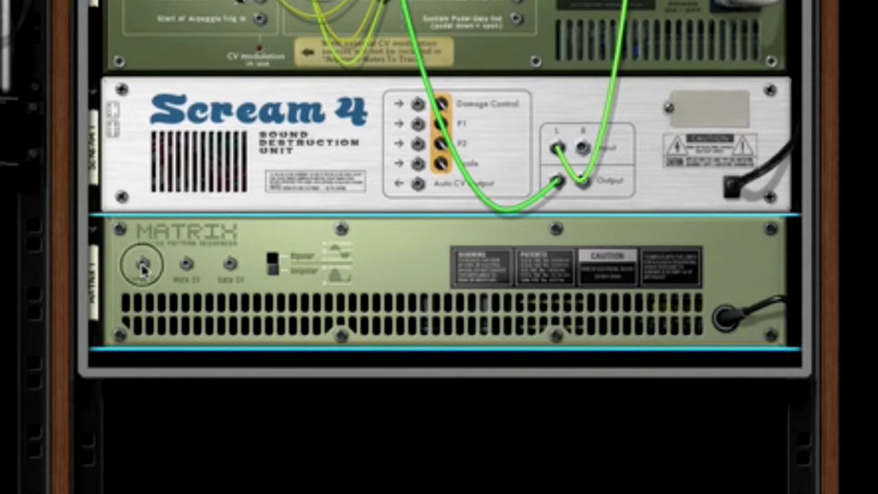
left_click_drag(299, 284, 385, 239)
left_click_drag(390, 132, 417, 104)
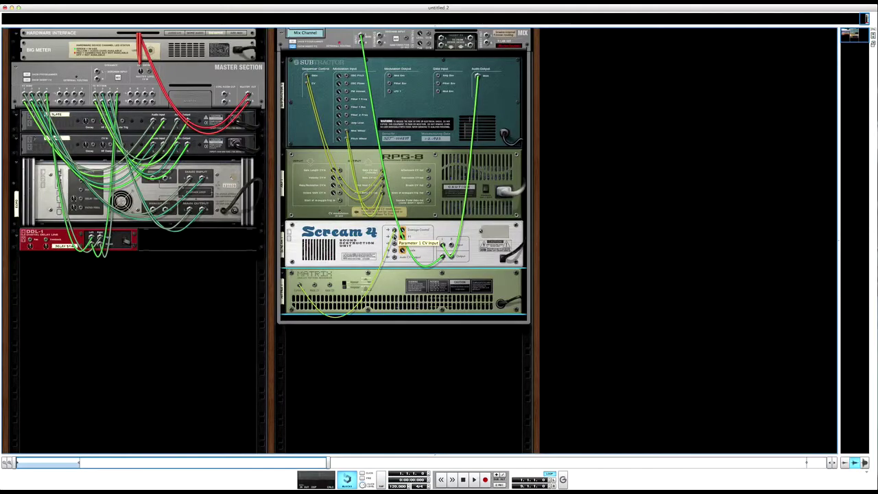
Step: Switch the Matrix to Curve Edit on the front panel and draw curve bars across its pattern grid
key("Tab")
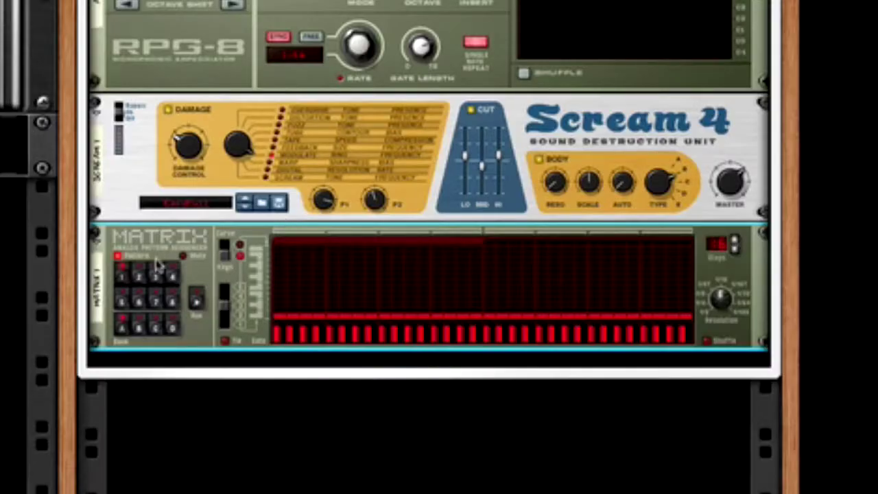
left_click(331, 277)
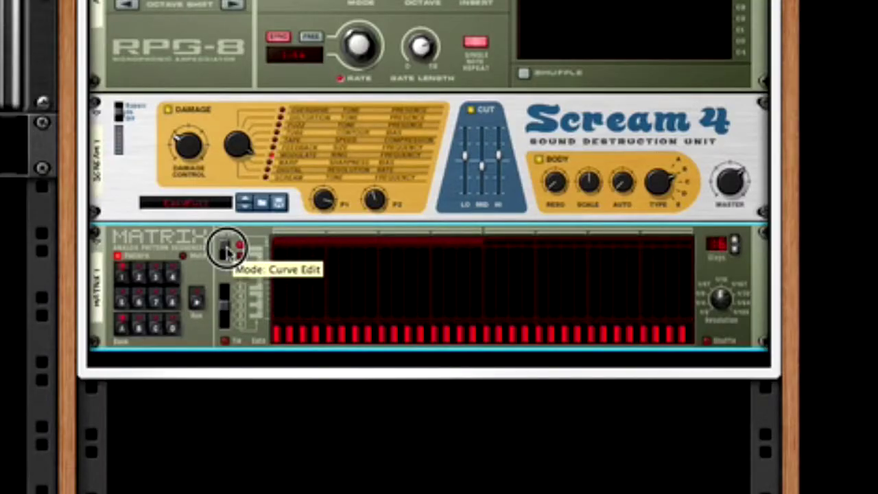
mouse_move(282, 262)
left_mouse_down()
mouse_move(375, 289)
mouse_move(419, 284)
left_mouse_up()
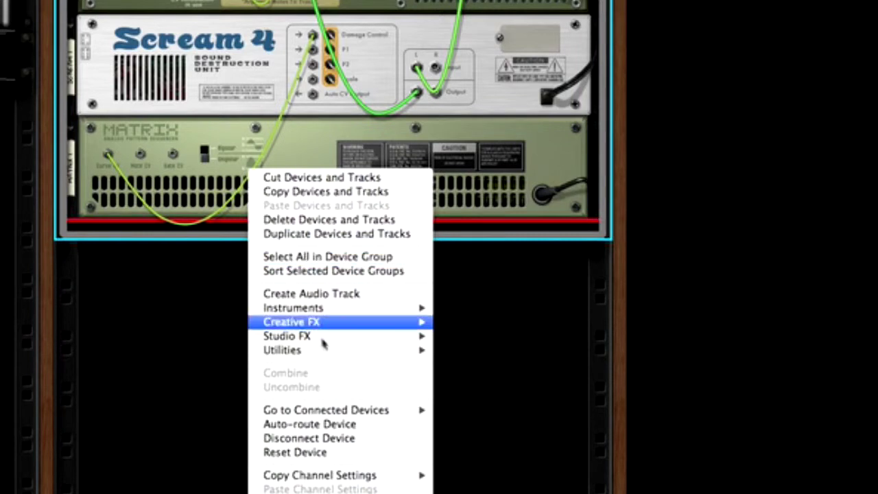
Step: Add a Spider CV Merger & Splitter below the Matrix and cable two Split A outputs to Scream 4's Damage Control and P1 inputs
mouse_move(441, 445)
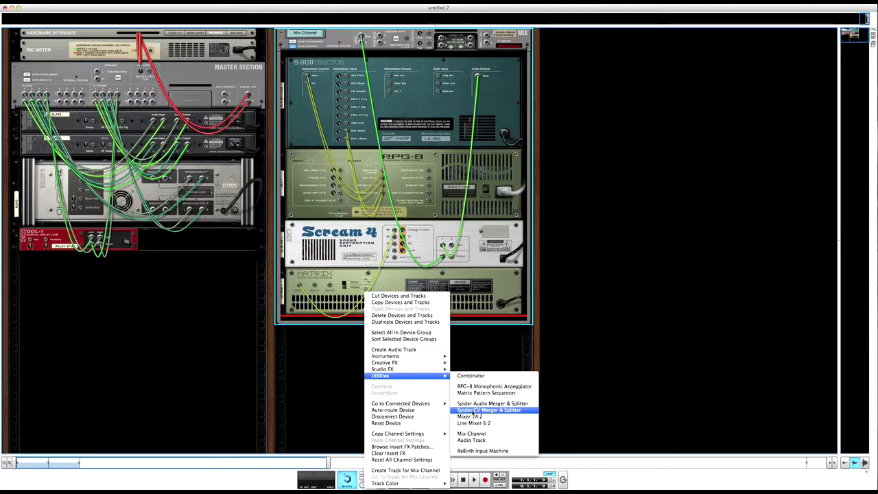
left_click(473, 410)
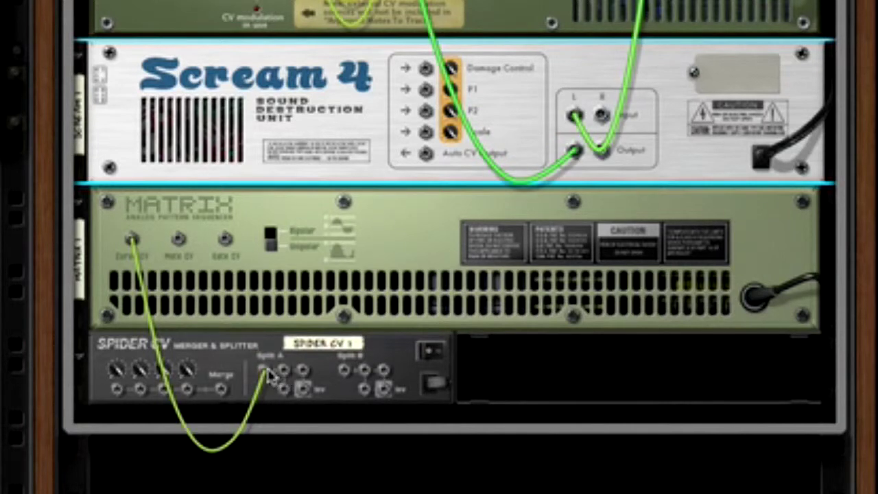
left_click_drag(284, 371, 428, 68)
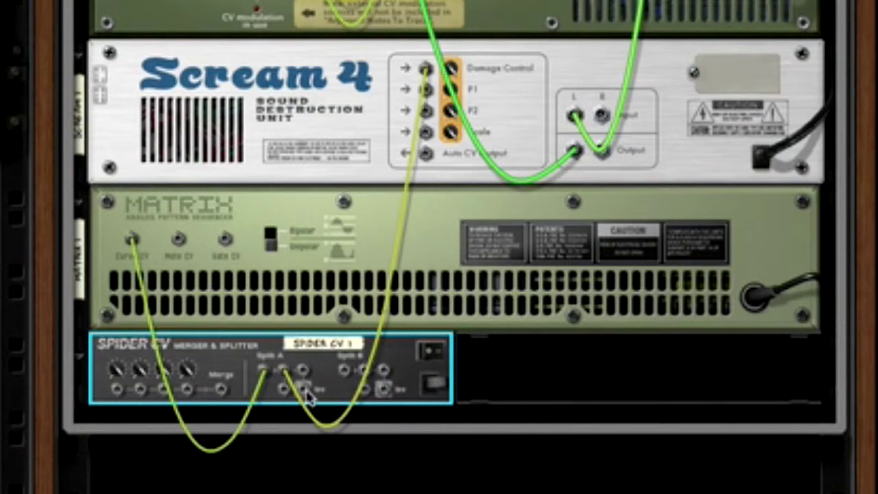
left_click_drag(303, 389, 427, 90)
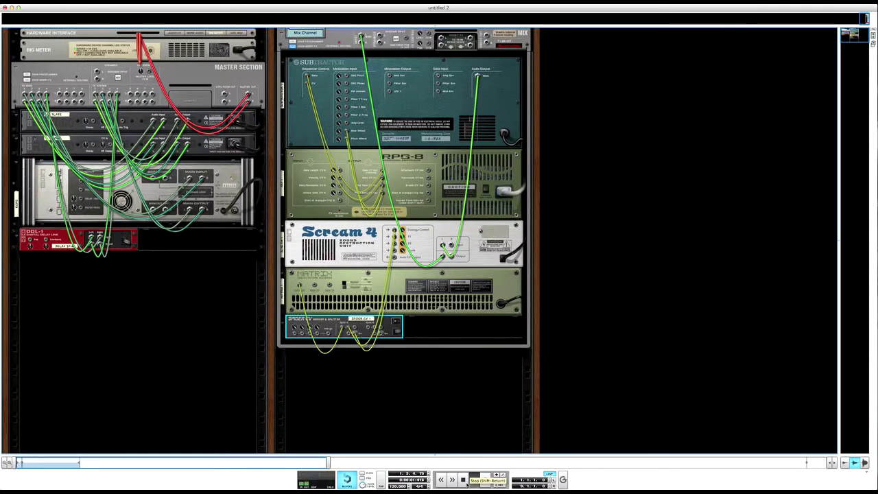
Step: Flip the rack to its front panels with the Spider CV below the Matrix, and stop playback at the song start
key("Tab")
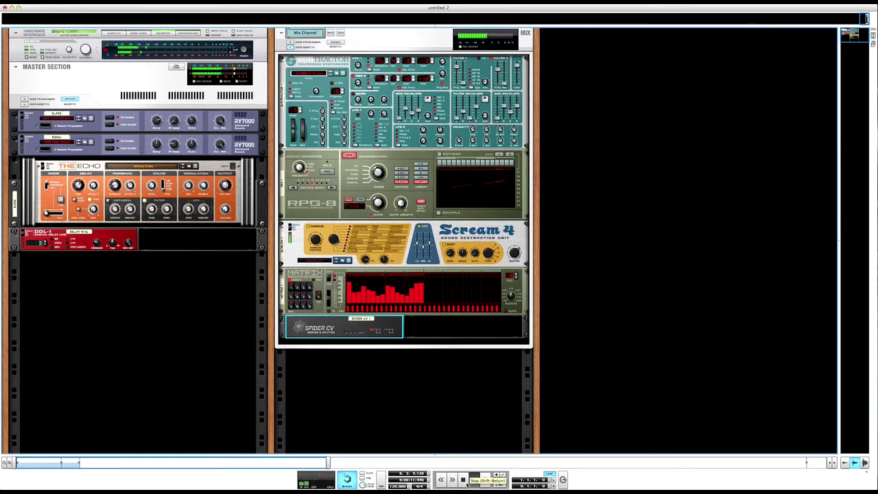
double_click(467, 482)
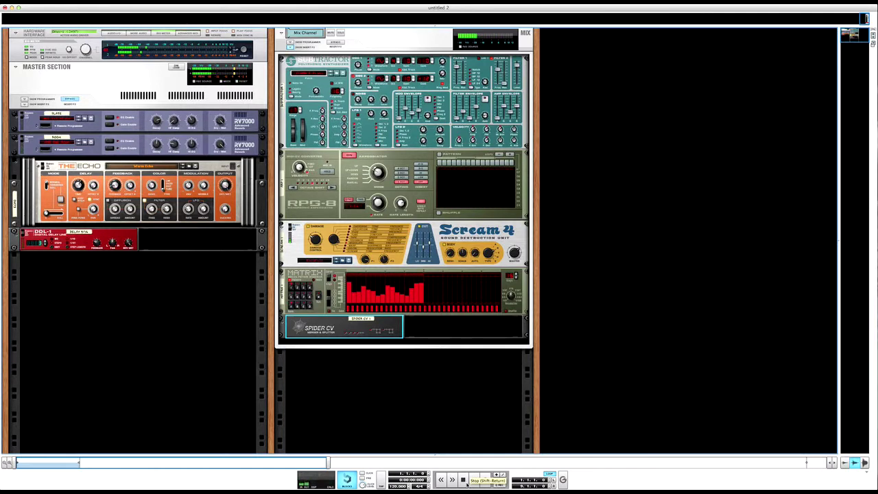